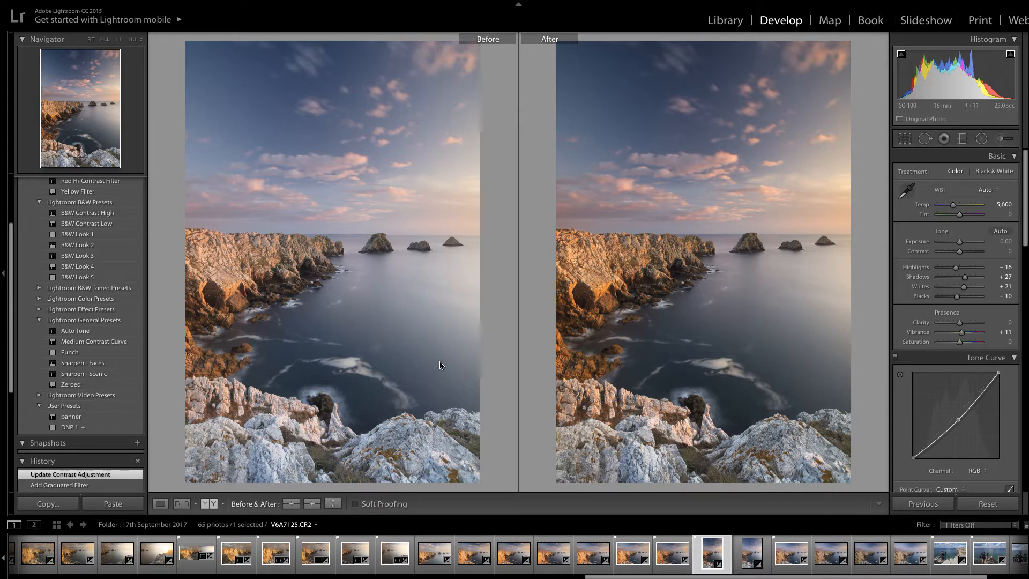
Return to the single-photo view, reset all the photo's adjustments and apply the DNP 1 user preset.
{"action": "left_click", "coordinate": [161, 503]}
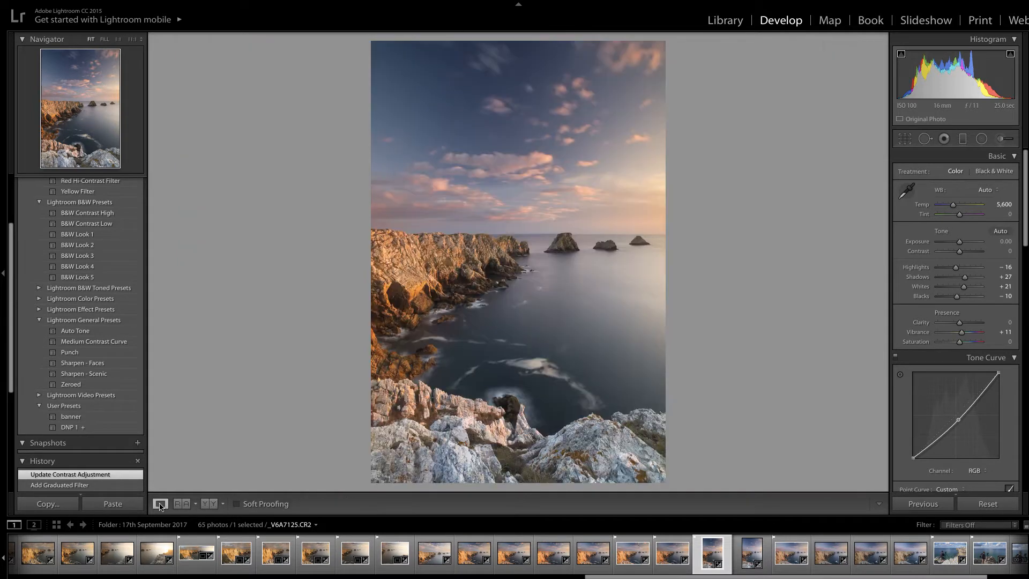
{"action": "left_click", "coordinate": [989, 505]}
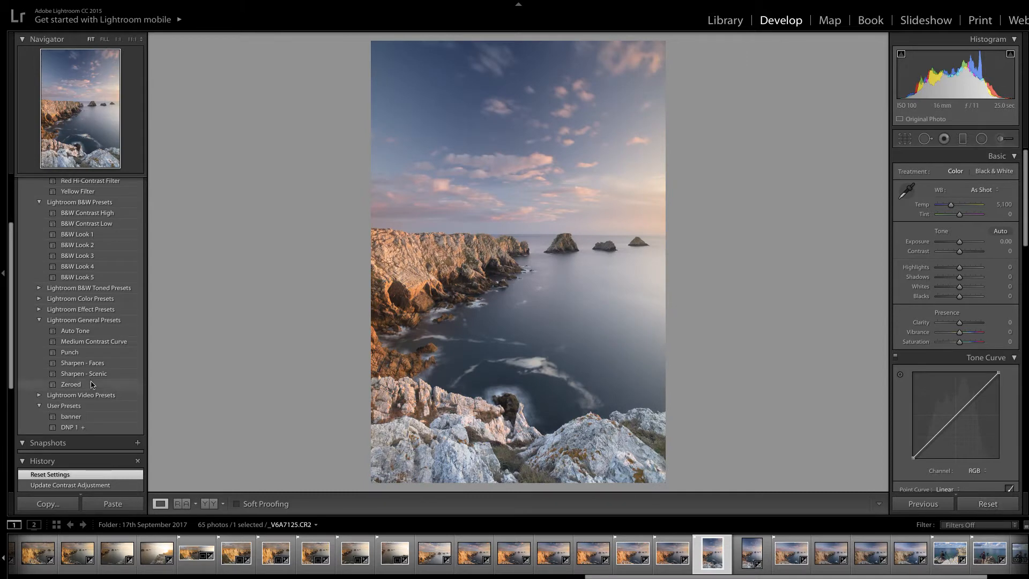
{"action": "left_click", "coordinate": [72, 429]}
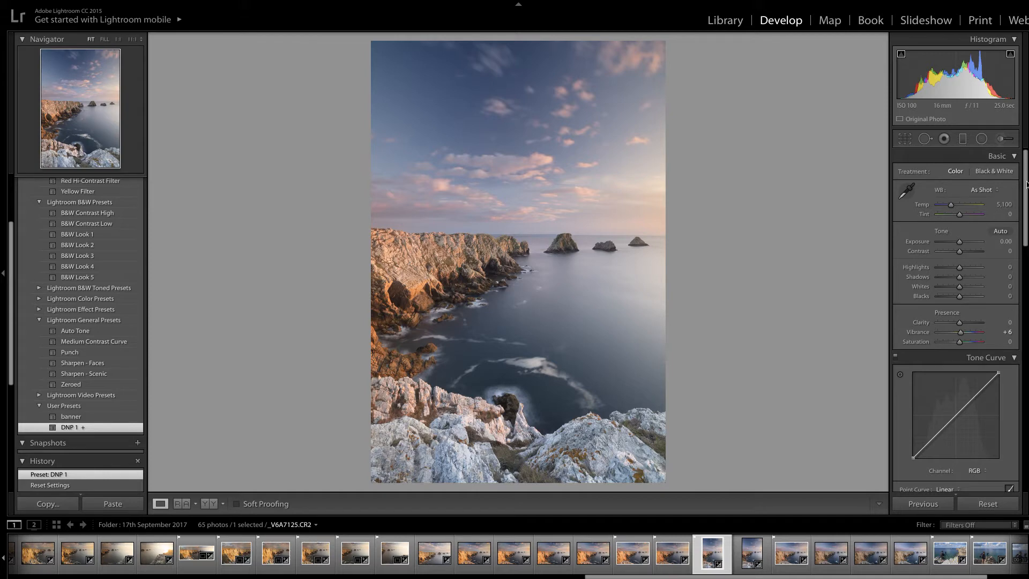
Straighten the photo's horizon with the Level option of the Upright correction.
{"action": "scroll", "coordinate": [1026, 188], "scroll_direction": "down", "scroll_amount": 5}
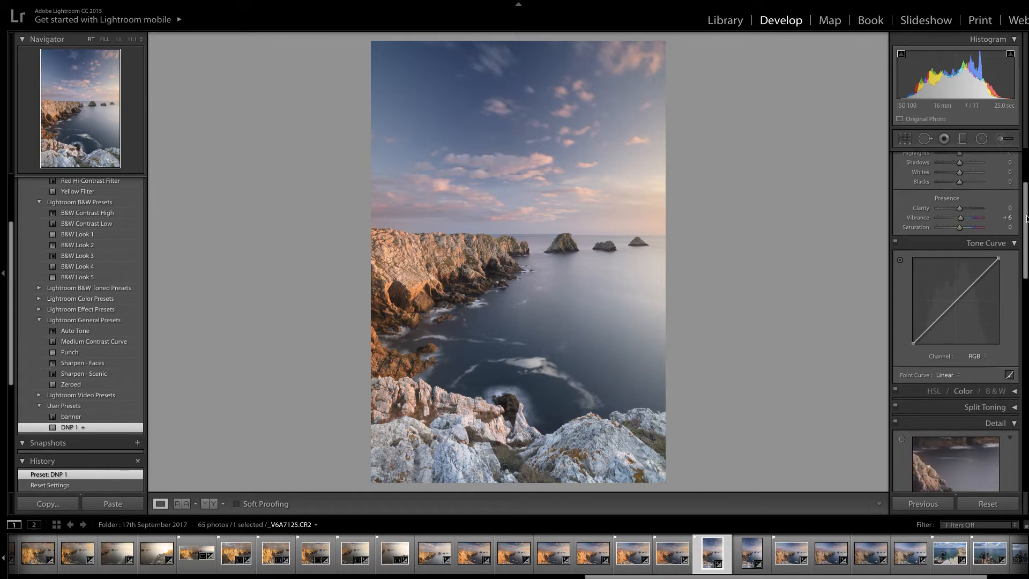
{"action": "scroll", "coordinate": [956, 321], "scroll_direction": "down", "scroll_amount": 10}
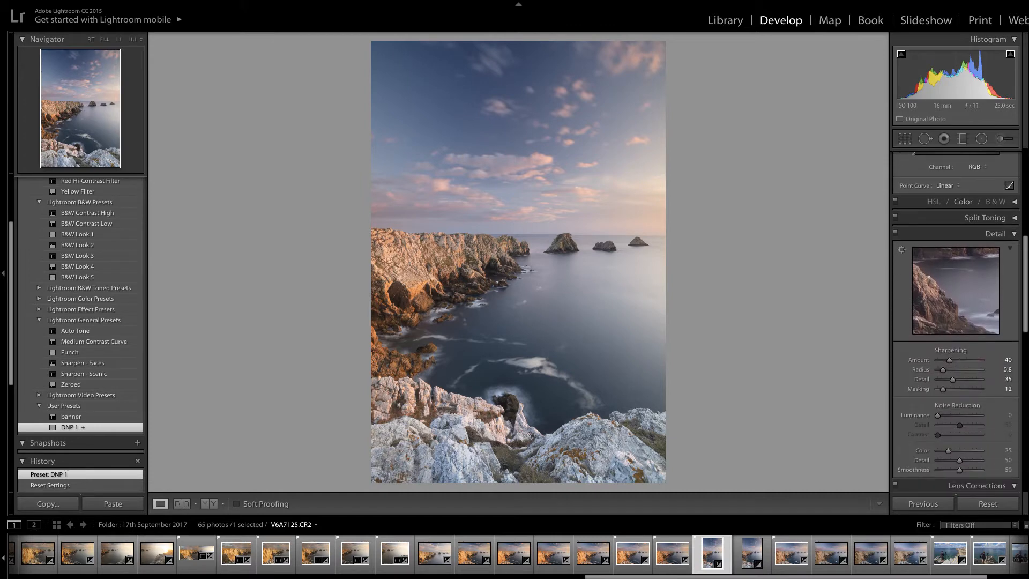
{"action": "scroll", "coordinate": [956, 322], "scroll_direction": "down", "scroll_amount": 10}
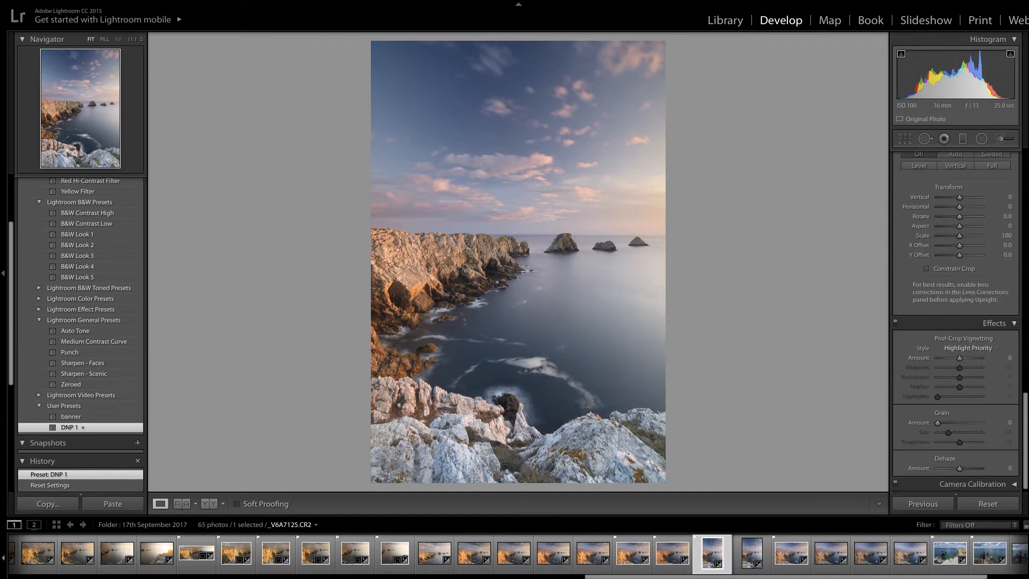
{"action": "scroll", "coordinate": [955, 322], "scroll_direction": "up", "scroll_amount": 5}
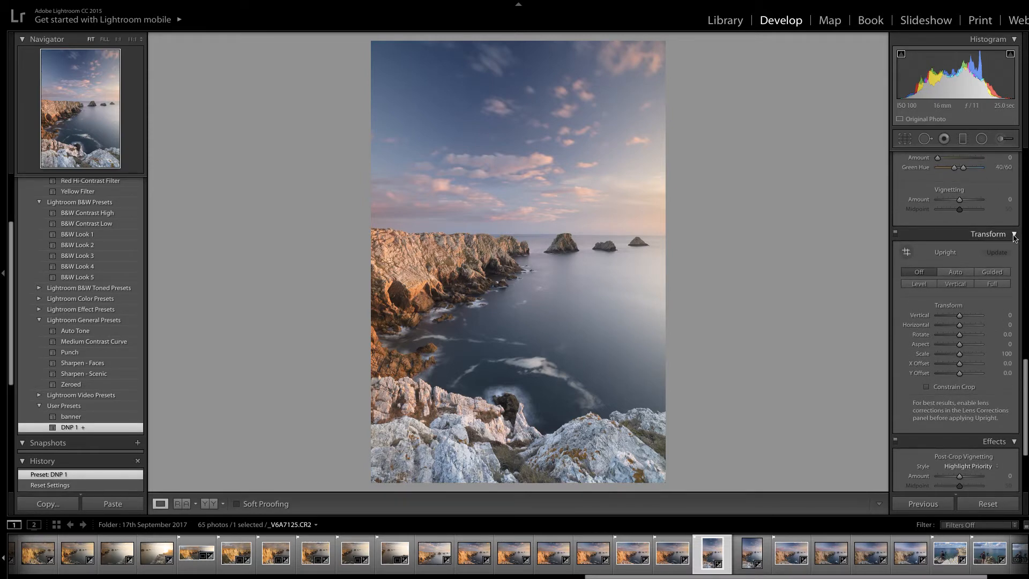
{"action": "left_click", "coordinate": [920, 285]}
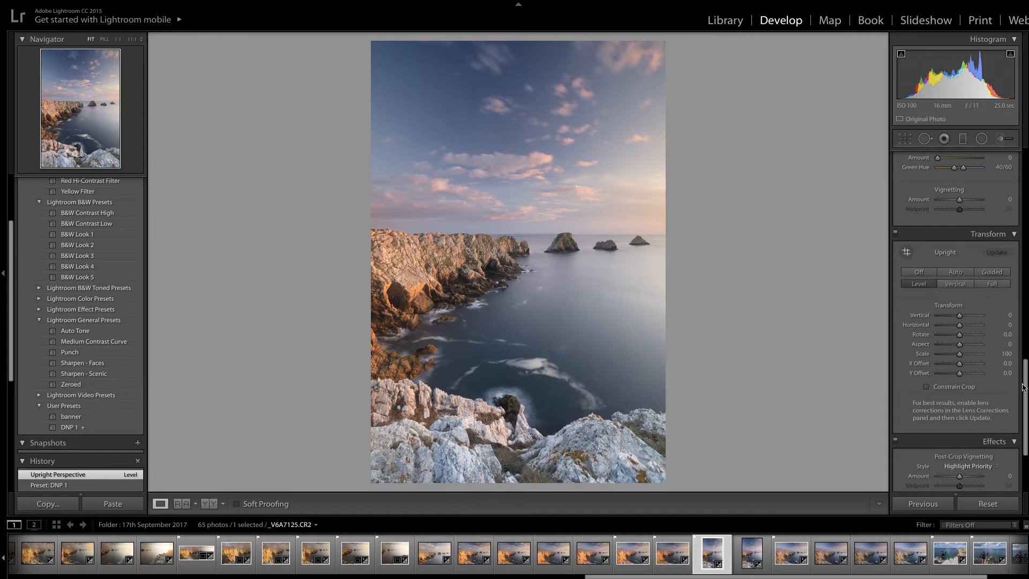
Set Whites to +26 and Blacks to −16, using the clipping preview as a guide.
{"action": "left_click_drag", "start_coordinate": [1024, 385], "coordinate": [1024, 160]}
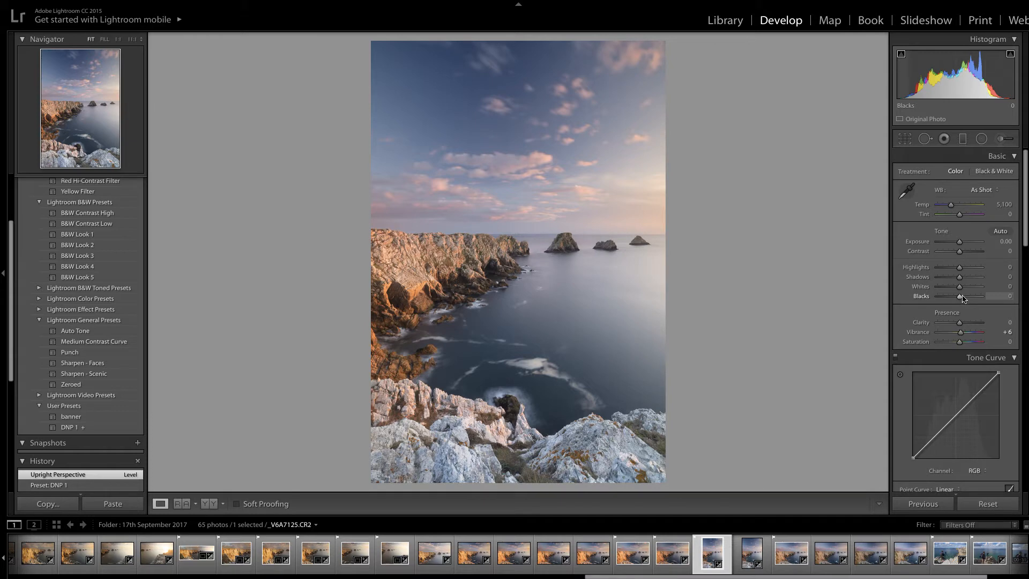
{"action": "key", "text": "alt"}
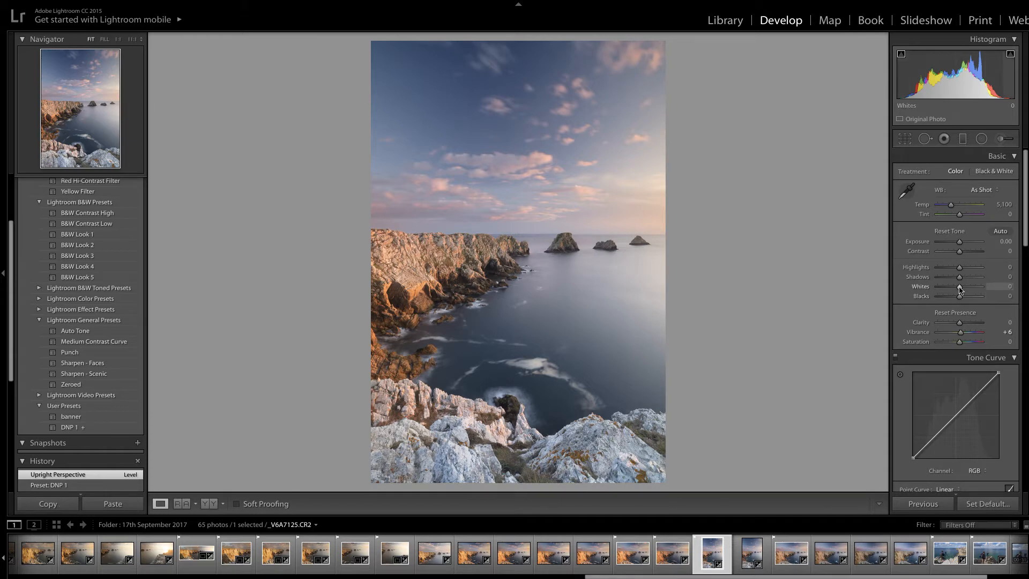
{"action": "left_click_drag", "start_coordinate": [960, 290], "coordinate": [965, 290]}
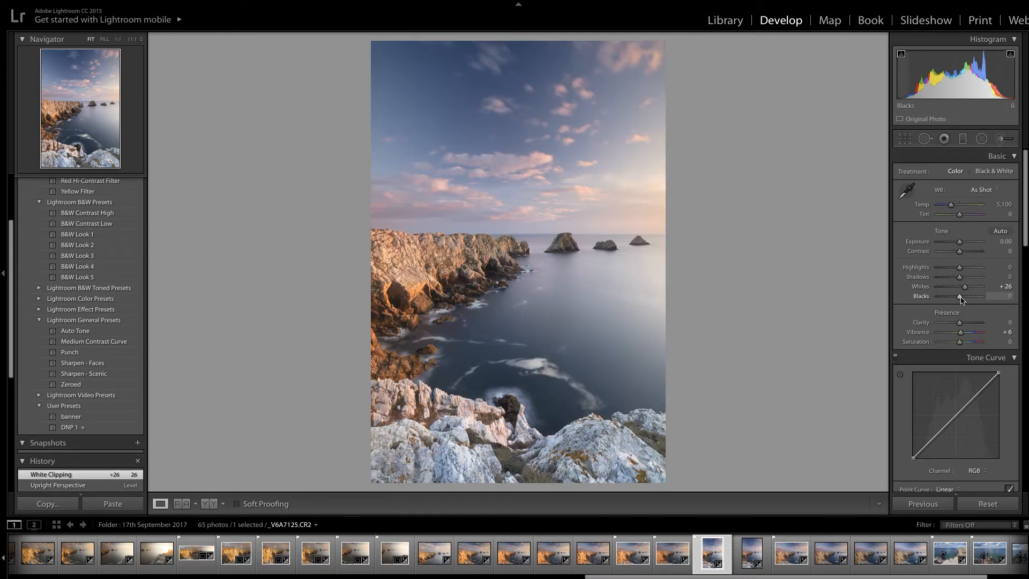
{"action": "key", "text": "alt"}
{"action": "left_click_drag", "start_coordinate": [960, 298], "coordinate": [955, 298]}
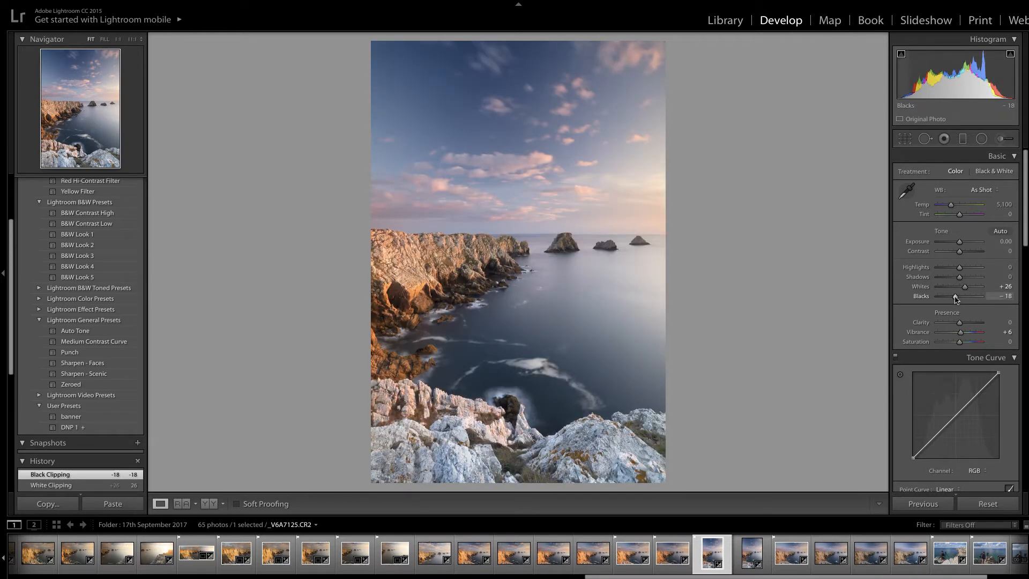
{"action": "left_click_drag", "start_coordinate": [957, 300], "coordinate": [959, 301]}
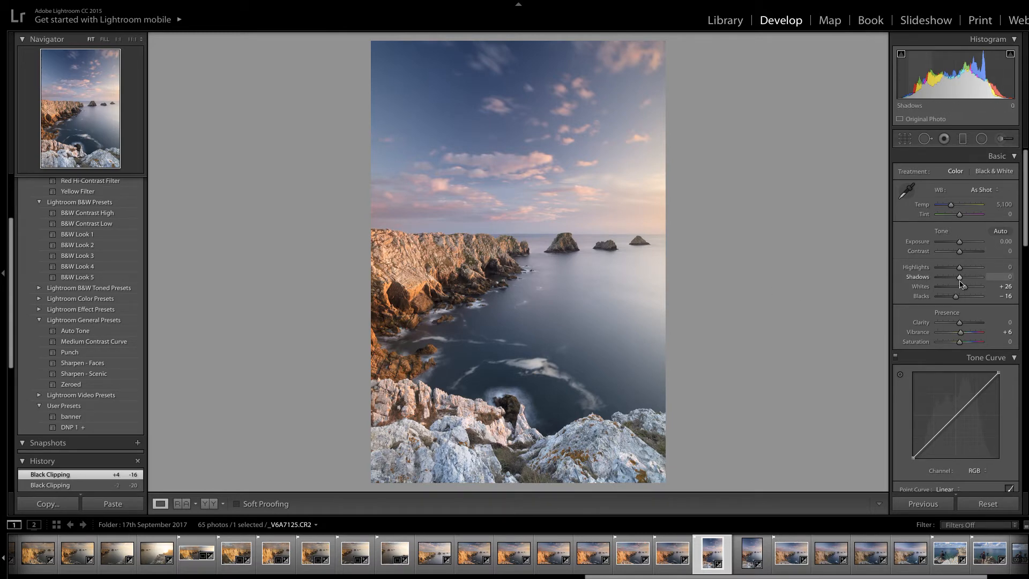
Raise Shadows to +16 and lower Highlights to −22 in the basic tone settings.
{"action": "left_click_drag", "start_coordinate": [961, 277], "coordinate": [964, 279]}
{"action": "left_click_drag", "start_coordinate": [964, 278], "coordinate": [964, 279]}
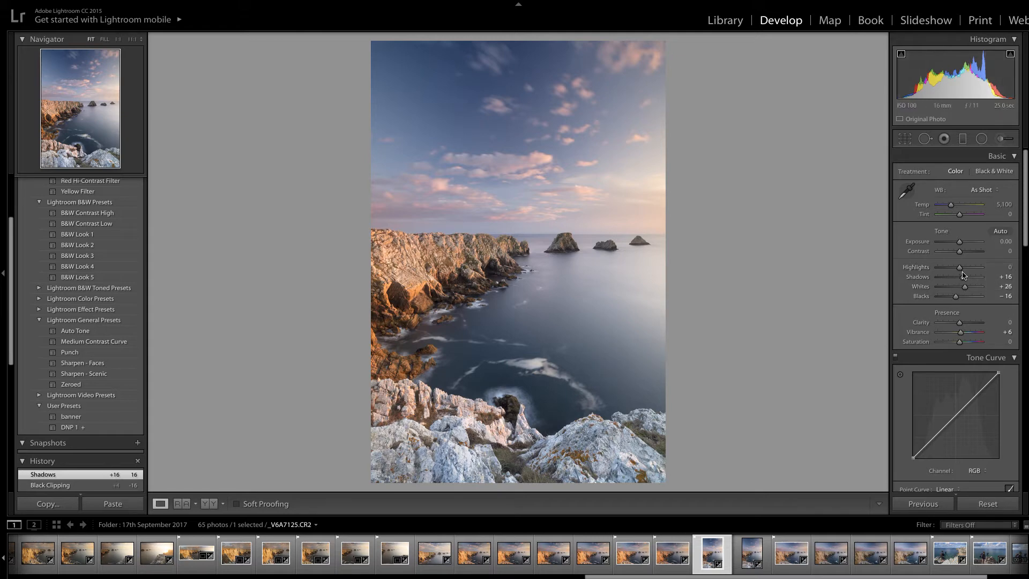
{"action": "left_click_drag", "start_coordinate": [960, 270], "coordinate": [954, 271]}
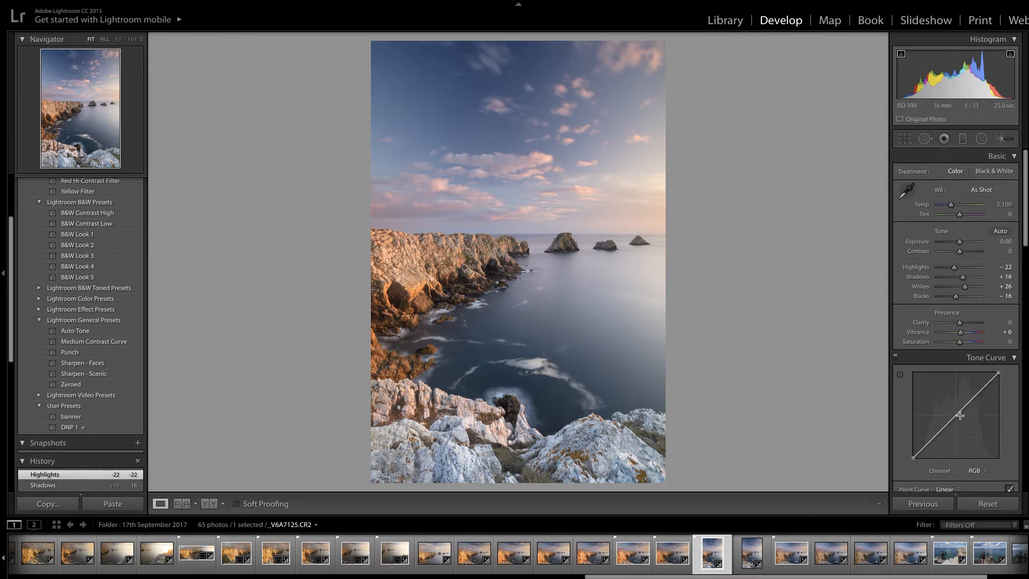
Darken the midtones slightly by pulling the middle of the RGB point curve downwards.
{"action": "left_click_drag", "start_coordinate": [956, 416], "coordinate": [958, 419]}
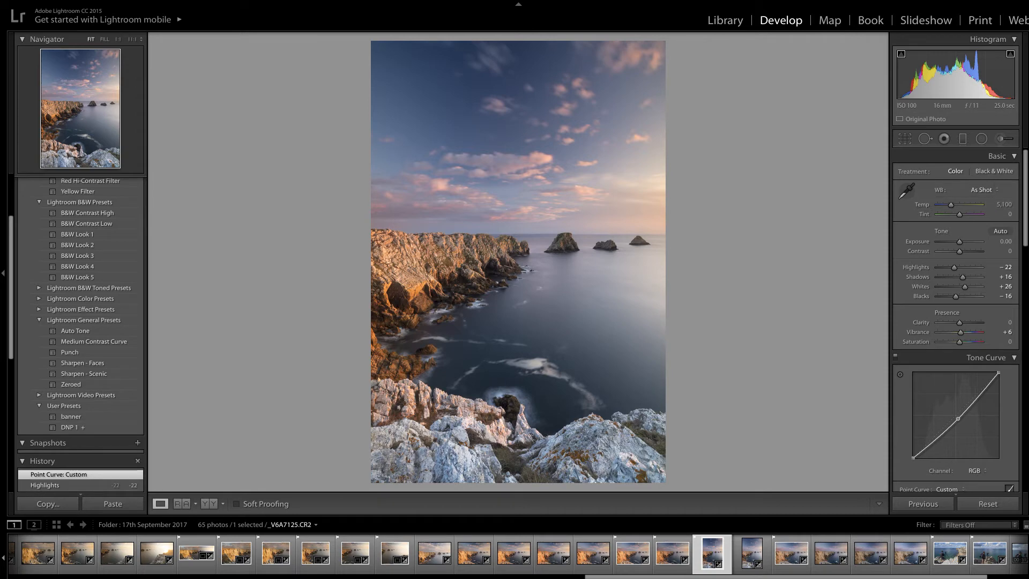
Try the Auto white balance on the photo and return it to As Shot.
{"action": "left_click", "coordinate": [997, 191]}
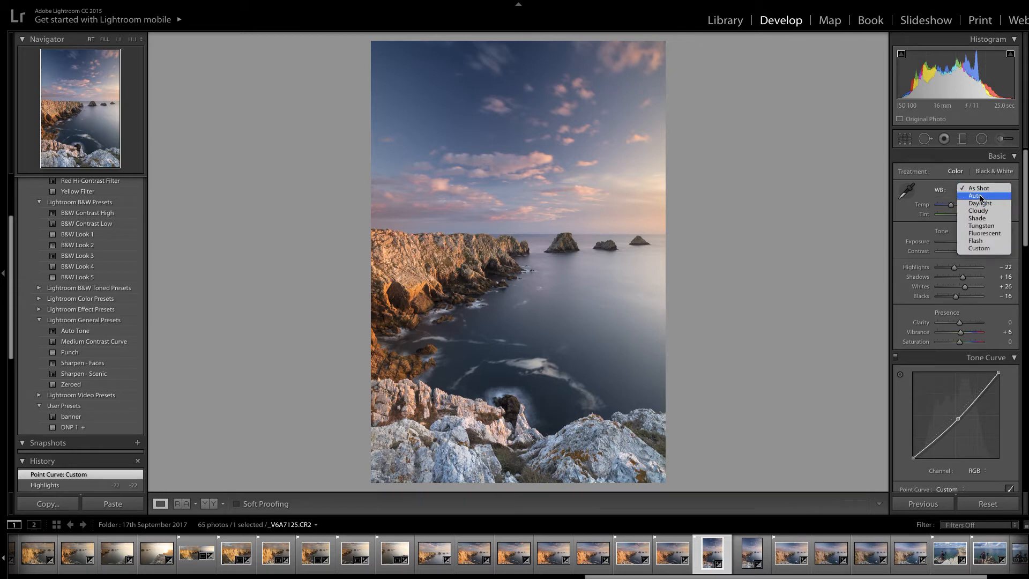
{"action": "left_click", "coordinate": [981, 197]}
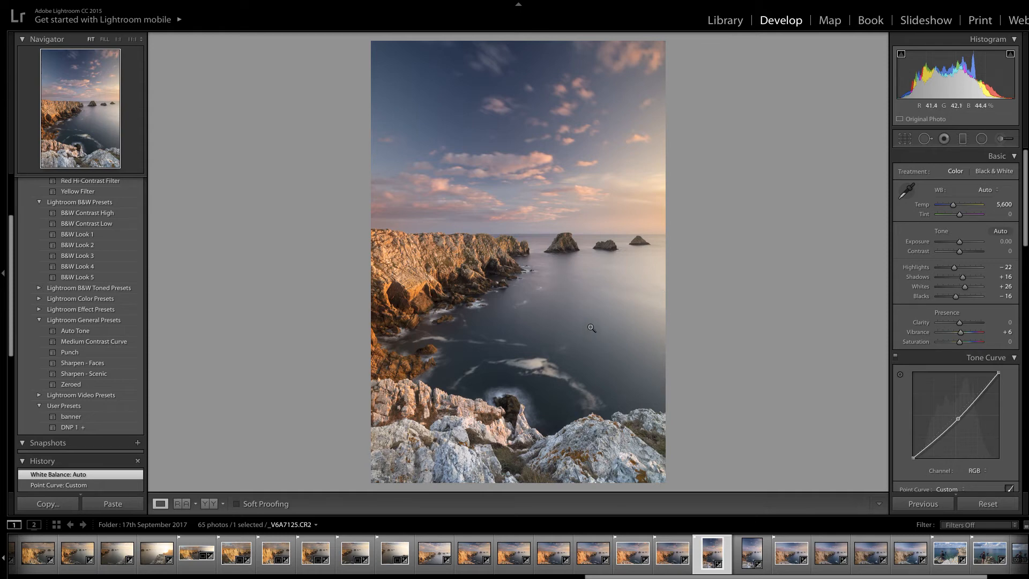
{"action": "left_click", "coordinate": [1000, 194]}
{"action": "left_click", "coordinate": [986, 179]}
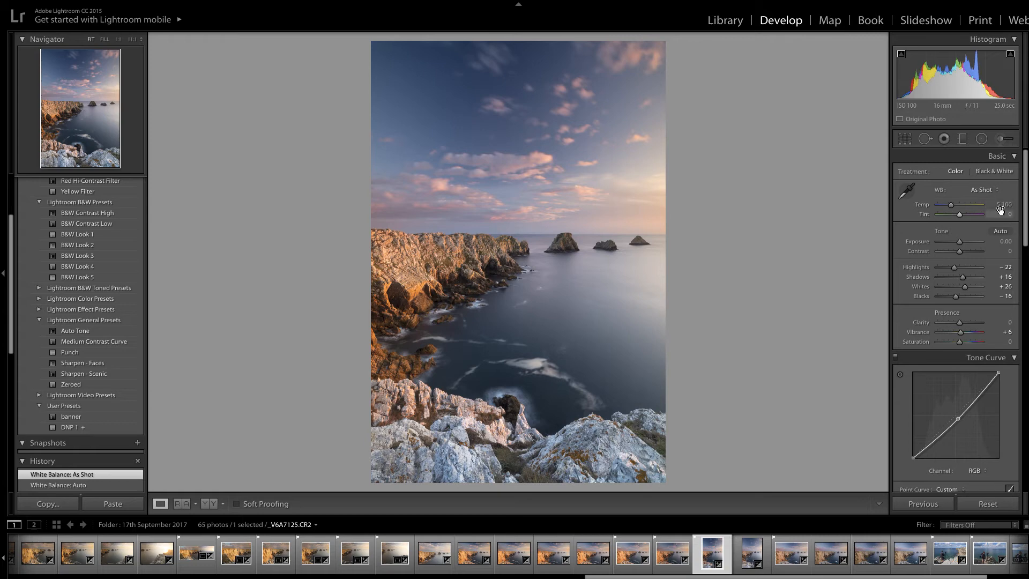
Try a custom white balance sampled from the pale foreground rock and restore As Shot.
{"action": "left_click", "coordinate": [905, 194]}
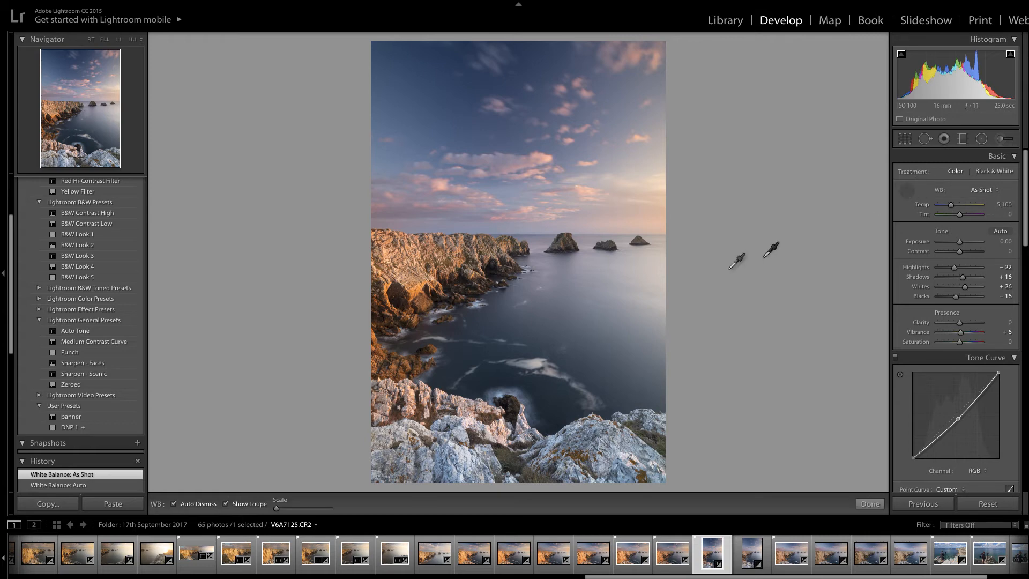
{"action": "left_click", "coordinate": [468, 456]}
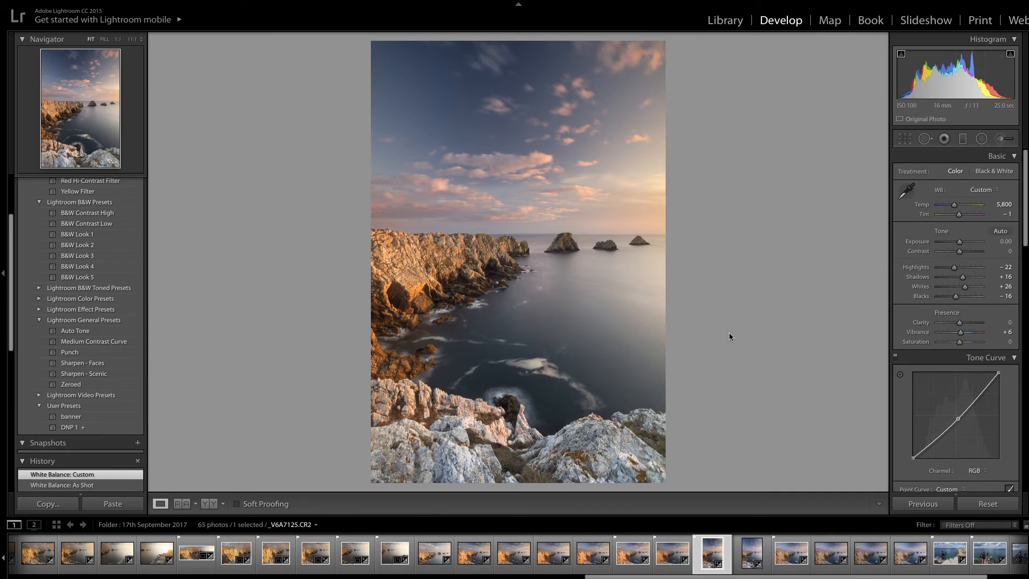
{"action": "left_click", "coordinate": [999, 191]}
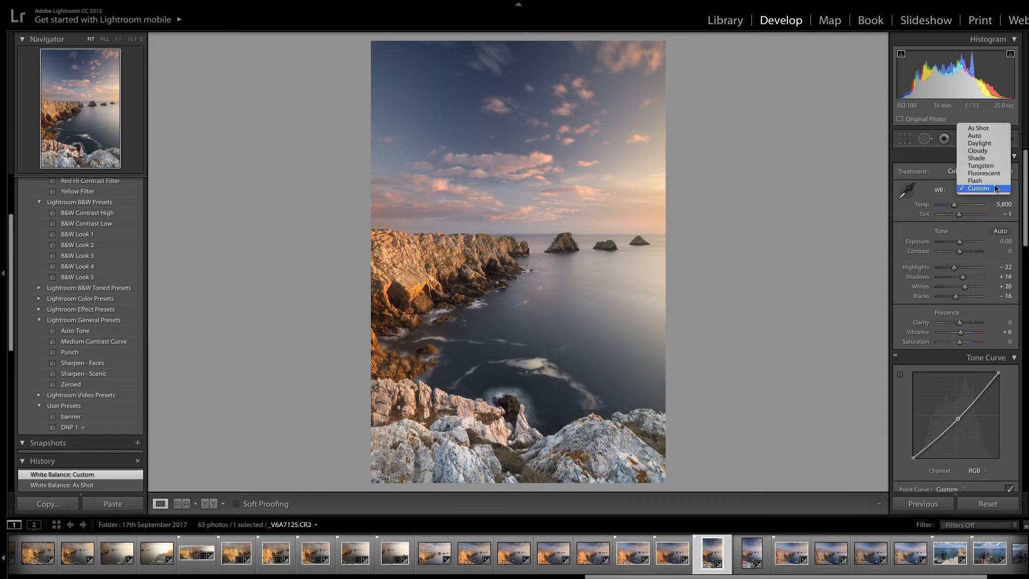
{"action": "left_click", "coordinate": [987, 130]}
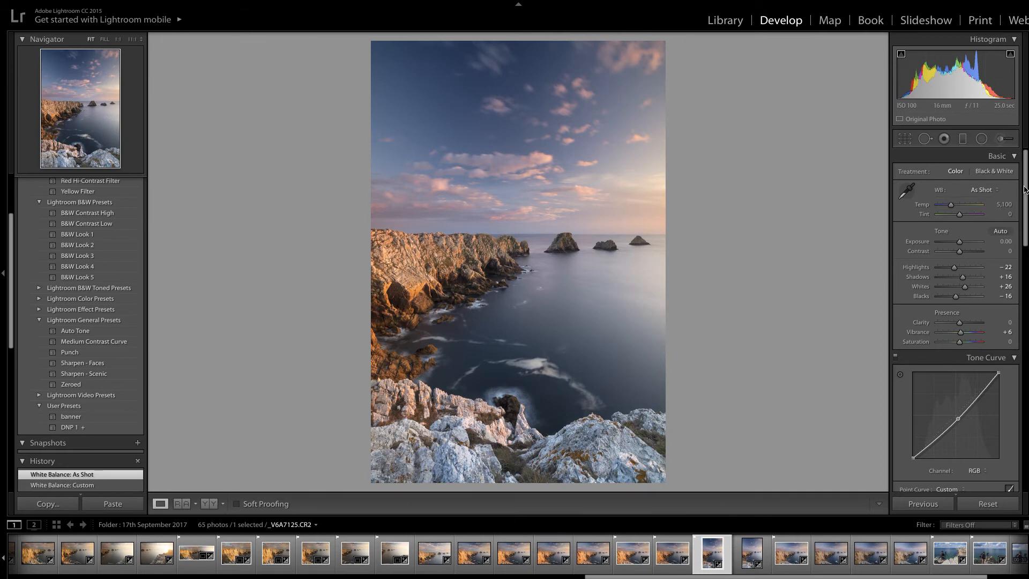
Try the lens profile corrections on the photo and turn them off again.
{"action": "left_click_drag", "start_coordinate": [1025, 187], "coordinate": [1026, 216]}
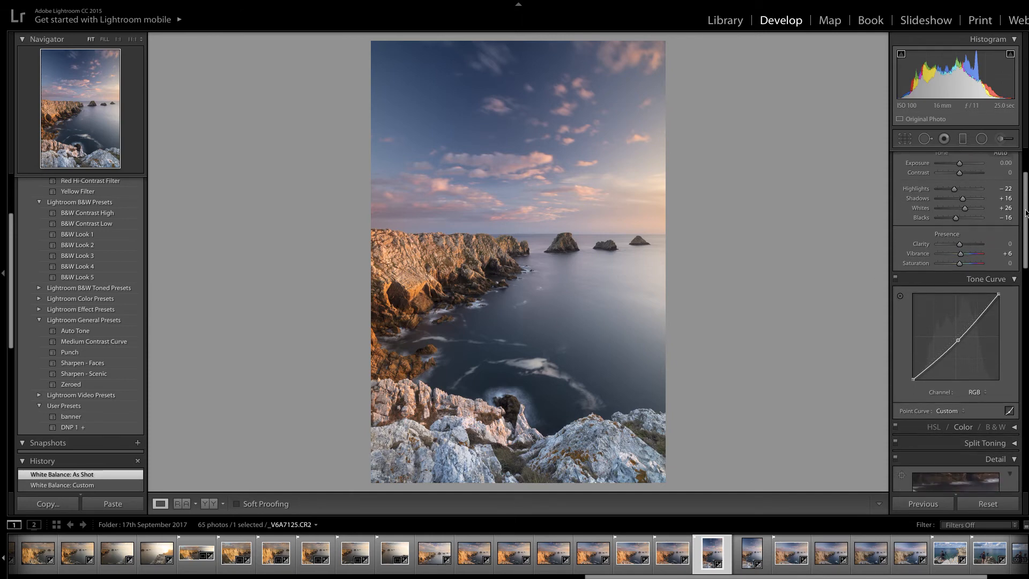
{"action": "left_click_drag", "start_coordinate": [1026, 213], "coordinate": [1025, 335]}
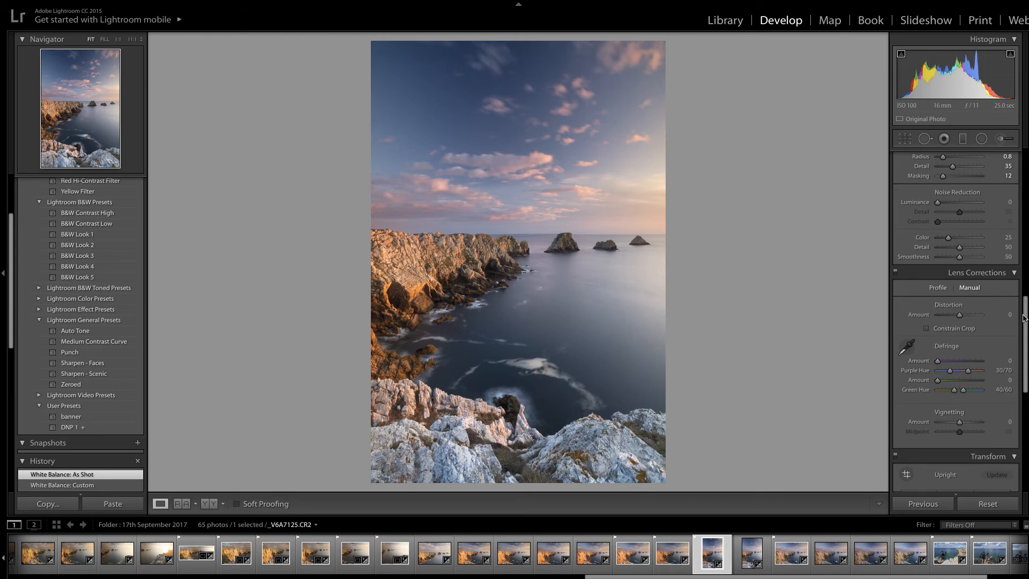
{"action": "mouse_move", "coordinate": [1024, 318]}
{"action": "left_mouse_down"}
{"action": "mouse_move", "coordinate": [1027, 359]}
{"action": "mouse_move", "coordinate": [1024, 307]}
{"action": "left_mouse_up"}
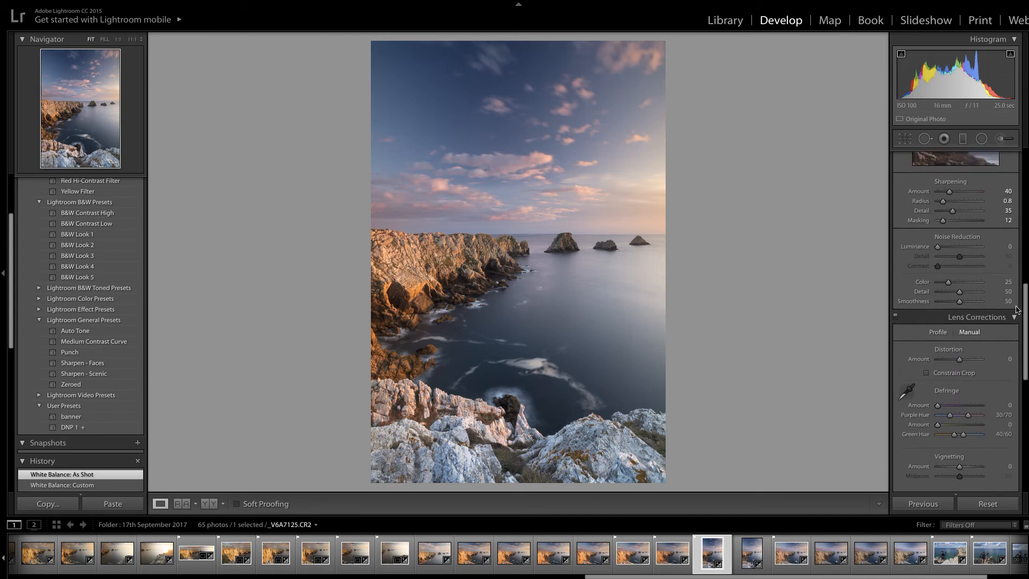
{"action": "left_click", "coordinate": [938, 332]}
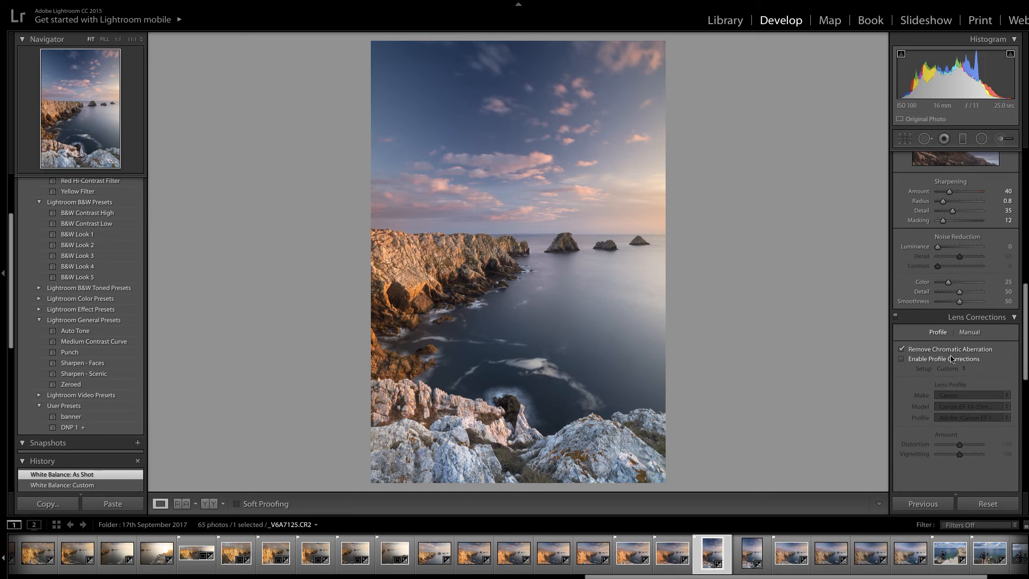
{"action": "left_click", "coordinate": [903, 360]}
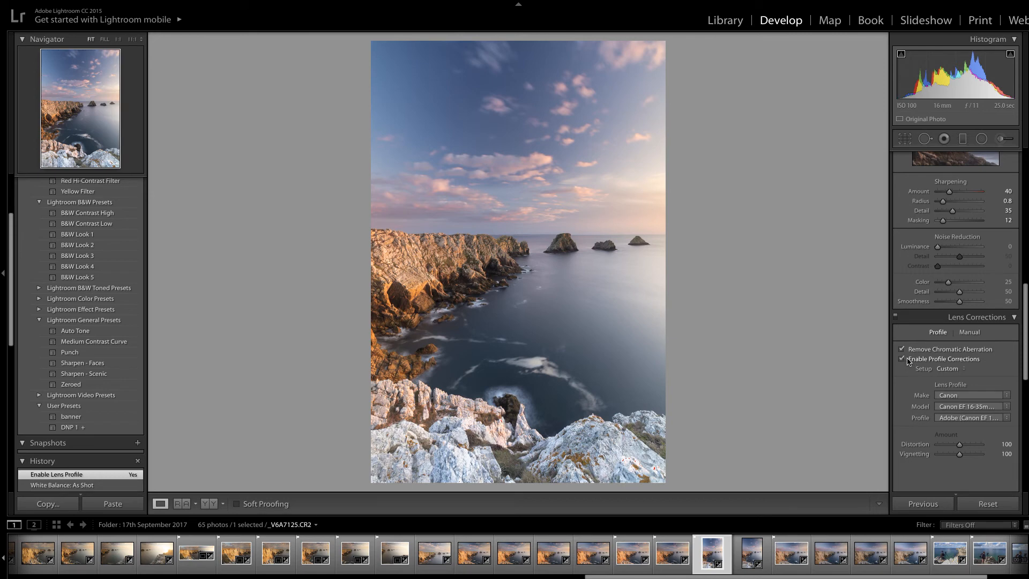
{"action": "left_click", "coordinate": [903, 360]}
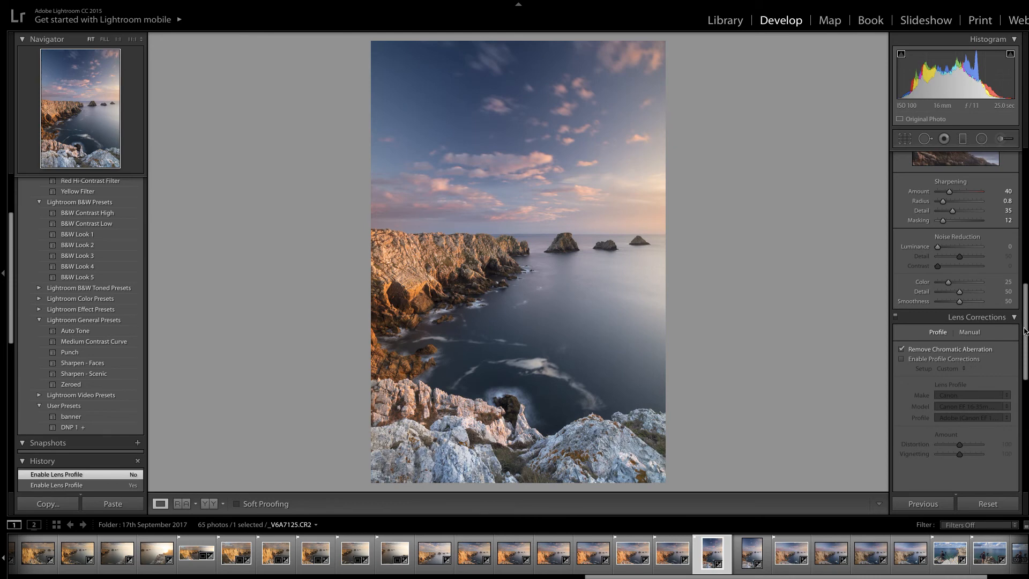
Add a narrow, level graduated filter whose transition lies along the horizon, covering the sky.
{"action": "scroll", "coordinate": [1025, 336], "scroll_direction": "down", "scroll_amount": 5}
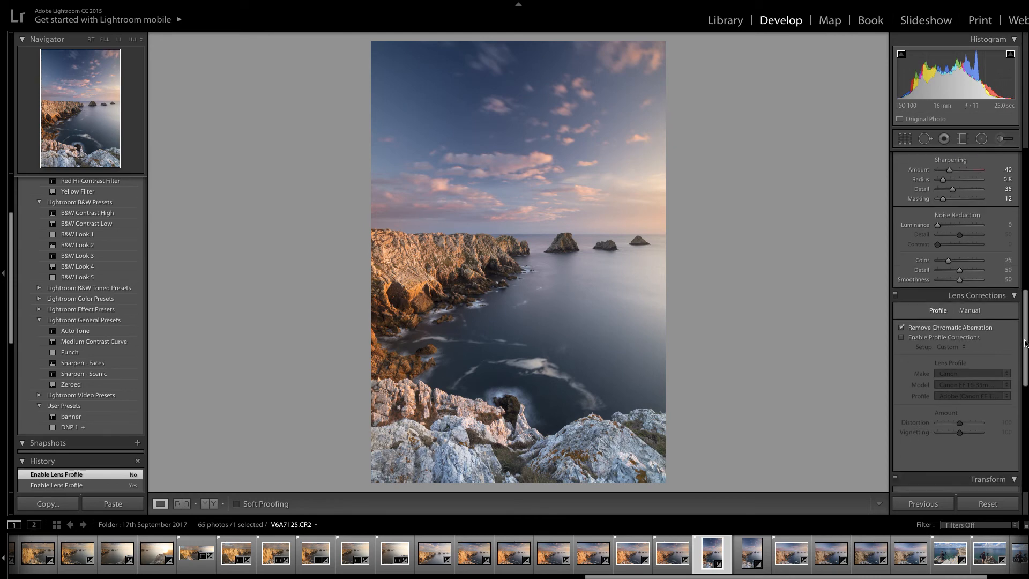
{"action": "scroll", "coordinate": [955, 322], "scroll_direction": "down", "scroll_amount": 1}
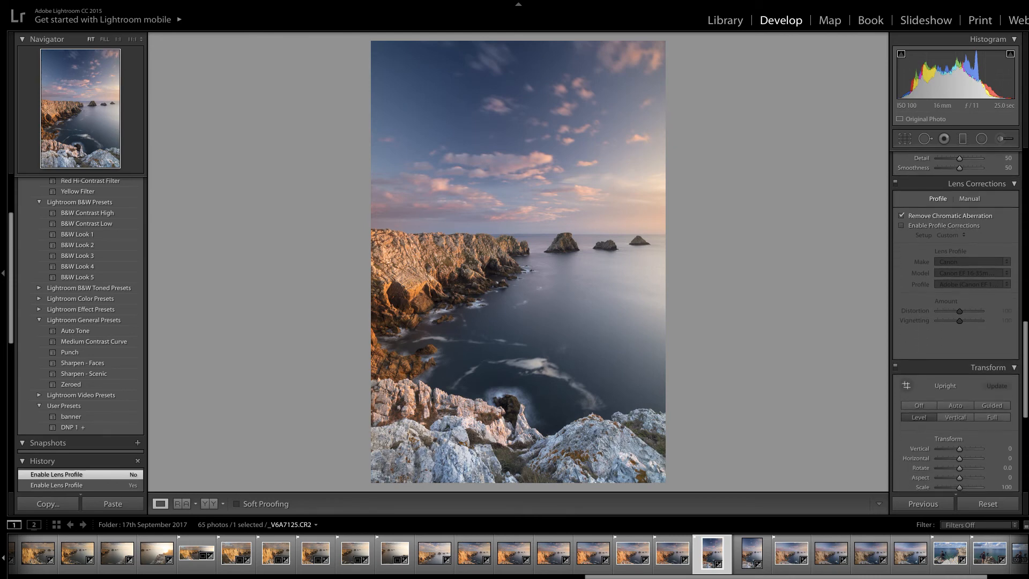
{"action": "scroll", "coordinate": [1016, 272], "scroll_direction": "up", "scroll_amount": 12}
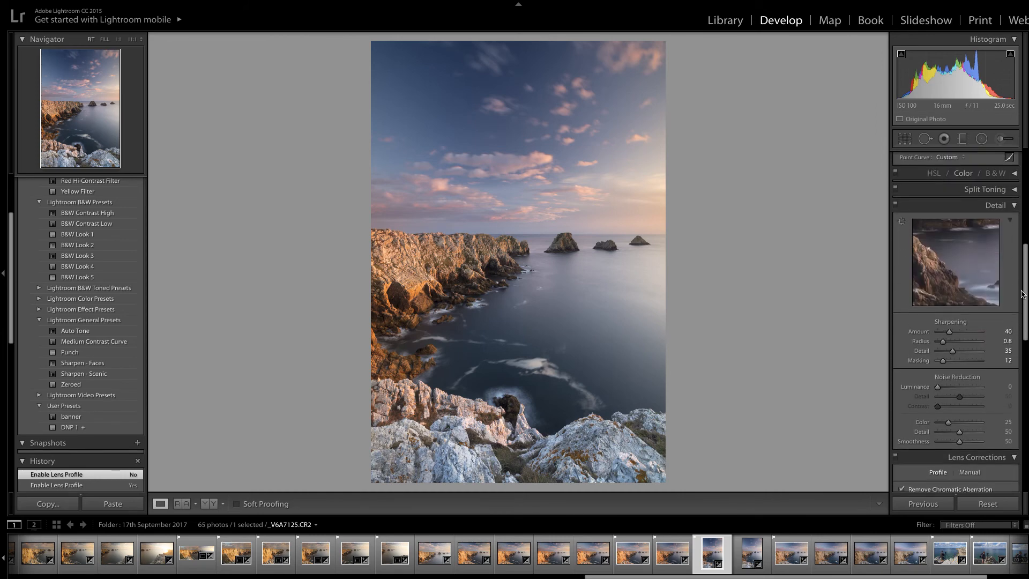
{"action": "scroll", "coordinate": [1018, 242], "scroll_direction": "up", "scroll_amount": 10}
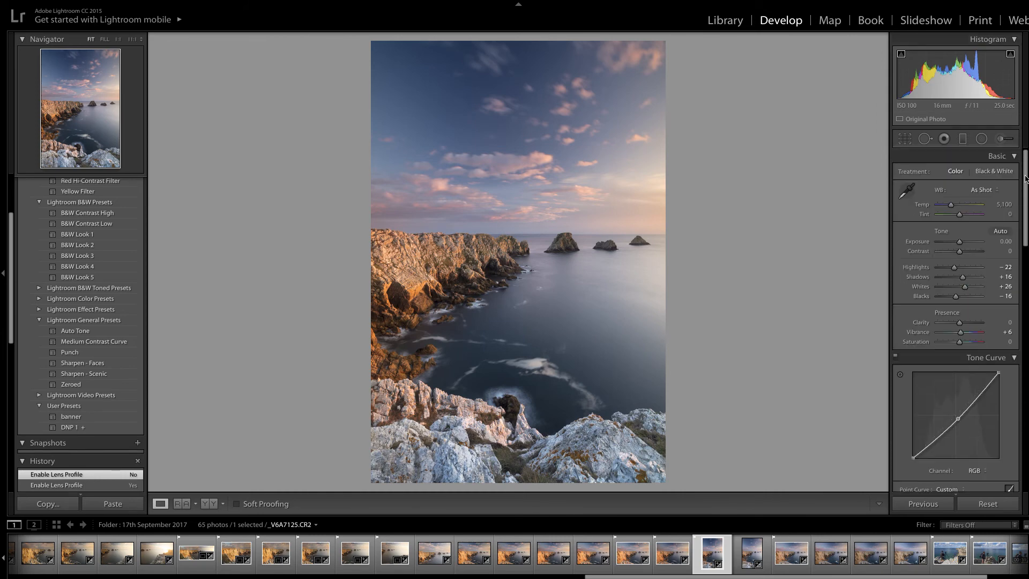
{"action": "left_click", "coordinate": [963, 141]}
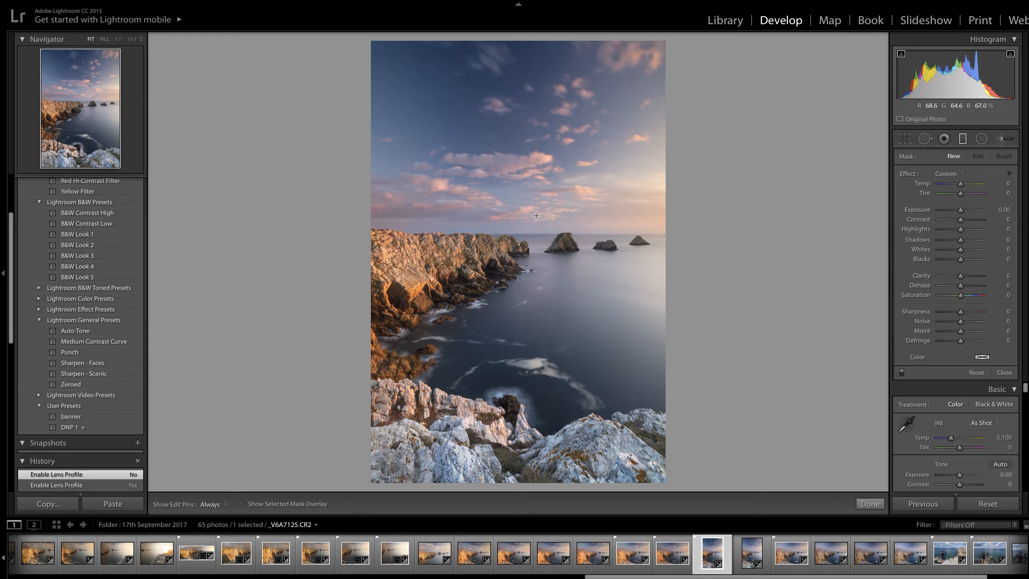
{"action": "key", "text": "shift"}
{"action": "mouse_move", "coordinate": [533, 216]}
{"action": "left_mouse_down"}
{"action": "mouse_move", "coordinate": [533, 245]}
{"action": "mouse_move", "coordinate": [534, 229]}
{"action": "left_mouse_up"}
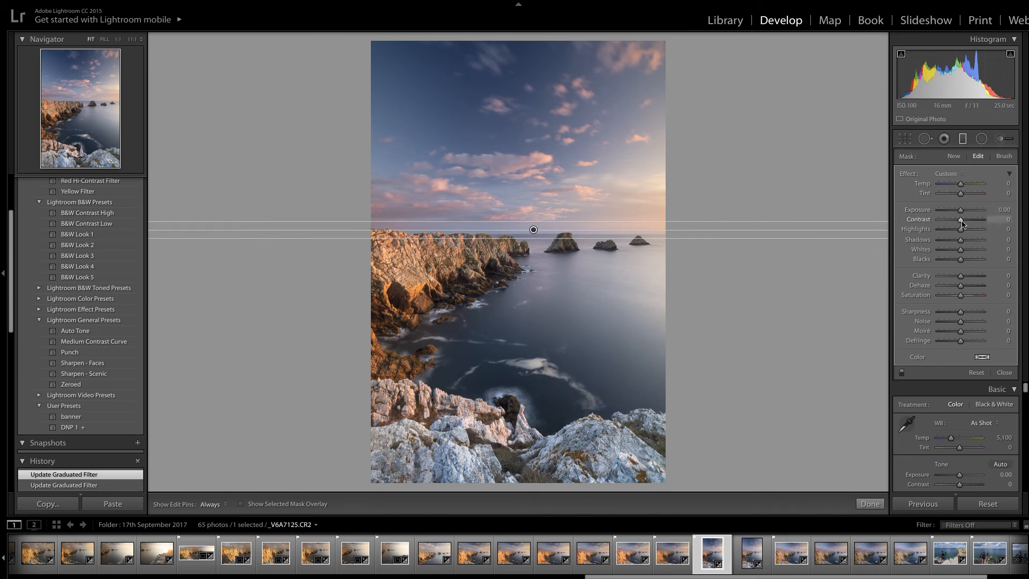
Set the graduated filter's Contrast to 11 and finish editing the filter.
{"action": "left_click_drag", "start_coordinate": [960, 220], "coordinate": [966, 223]}
{"action": "left_click_drag", "start_coordinate": [964, 223], "coordinate": [965, 224]}
{"action": "mouse_move", "coordinate": [964, 224]}
{"action": "left_mouse_down"}
{"action": "mouse_move", "coordinate": [973, 224]}
{"action": "mouse_move", "coordinate": [962, 224]}
{"action": "left_mouse_up"}
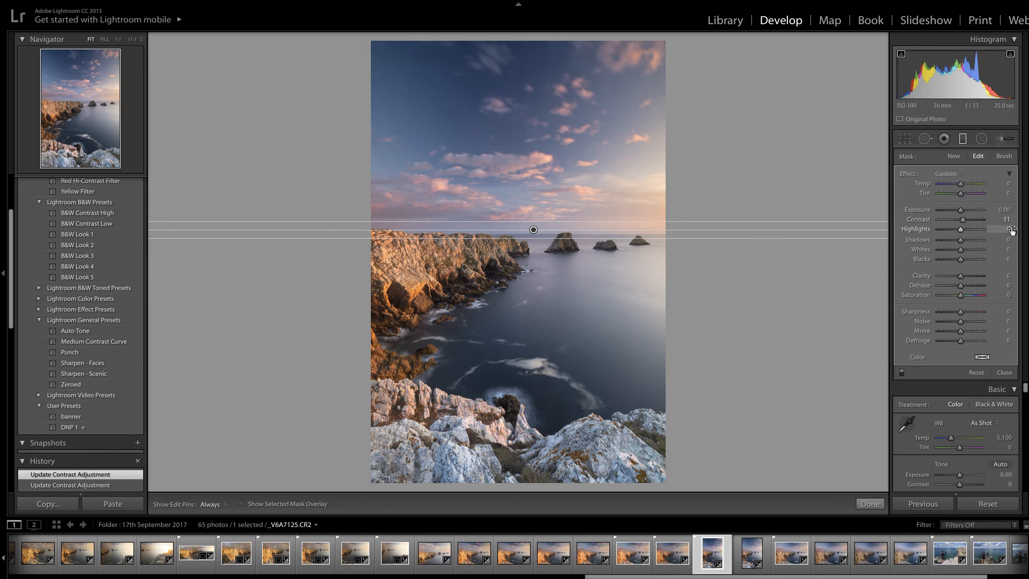
{"action": "left_click", "coordinate": [870, 504]}
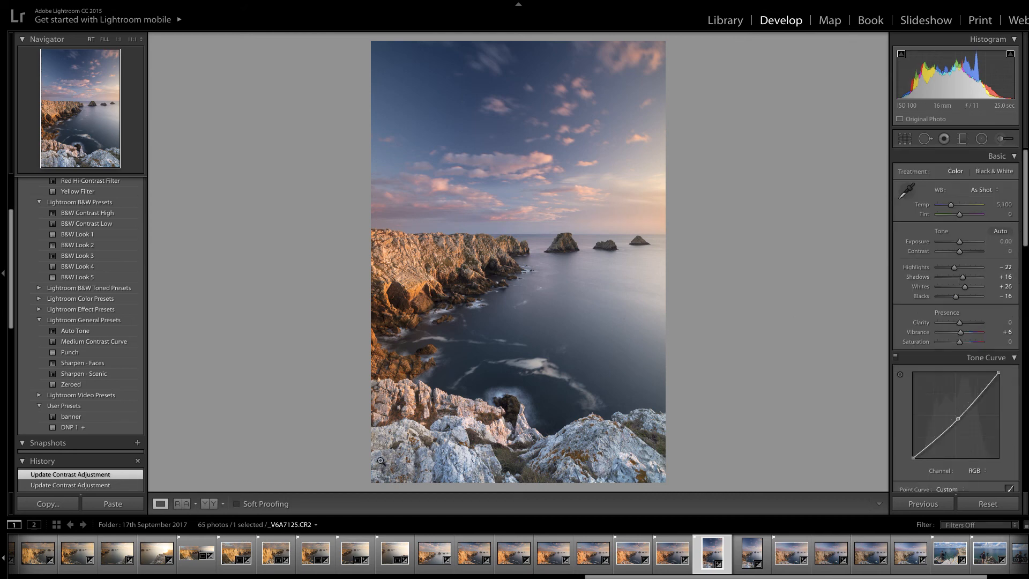
Compare the before and after versions of the photo side by side and bring the Effects settings into view.
{"action": "left_click", "coordinate": [210, 504]}
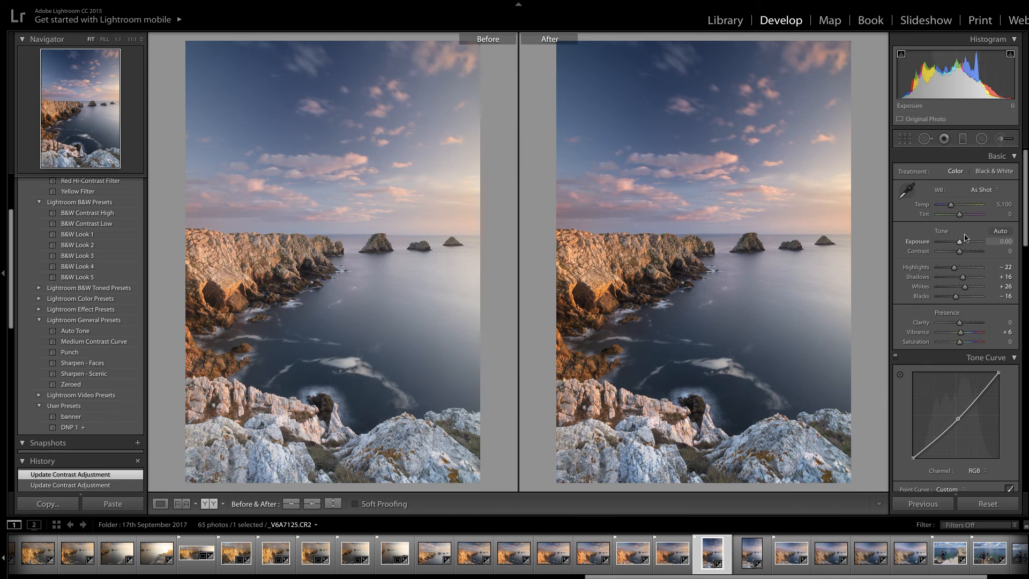
{"action": "left_click_drag", "start_coordinate": [1025, 218], "coordinate": [1026, 471]}
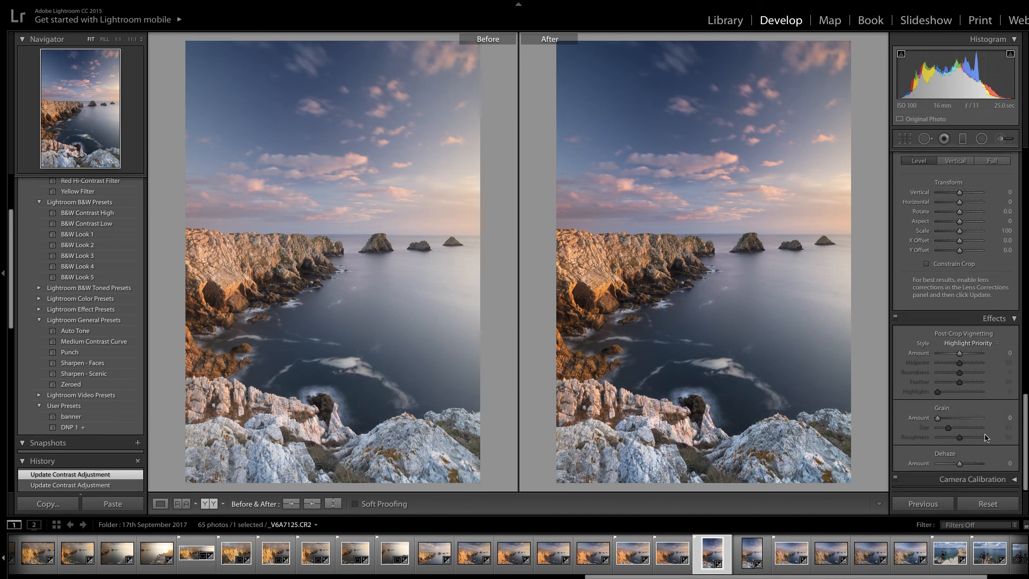